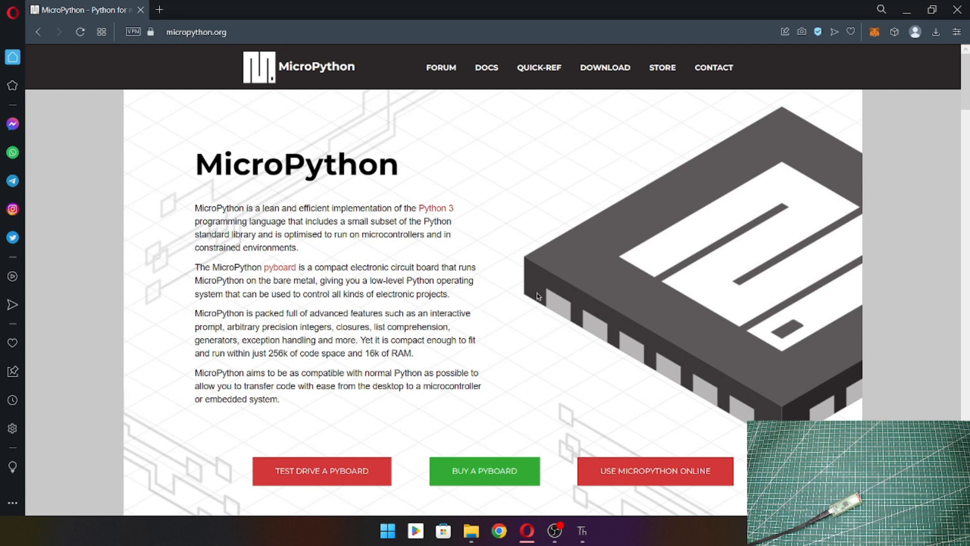
Step: Switch to Thonny and open its interpreter options
click(584, 531)
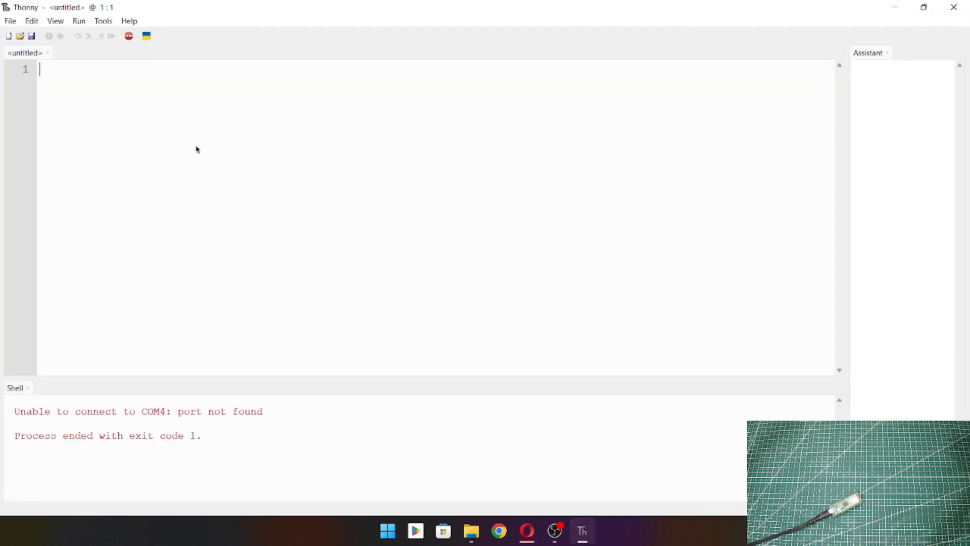
click(101, 22)
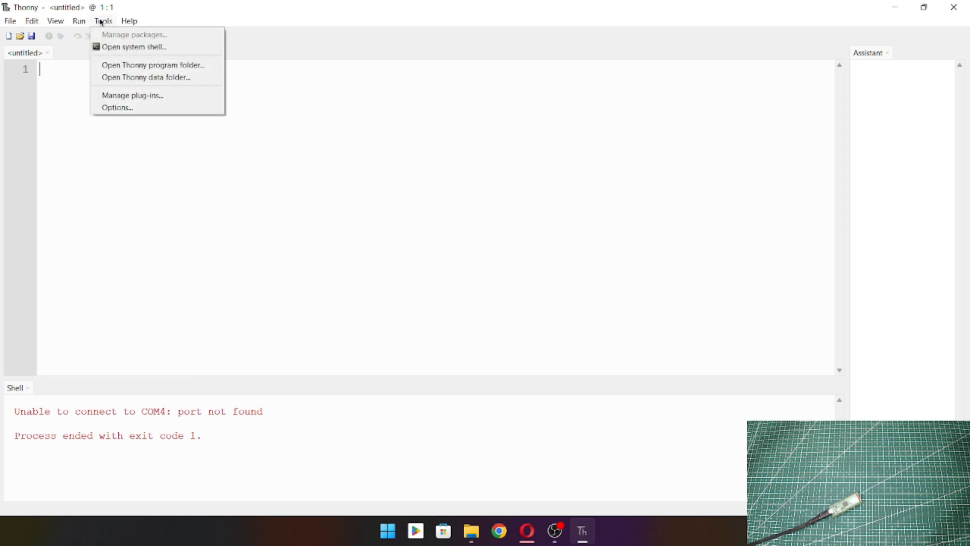
click(115, 109)
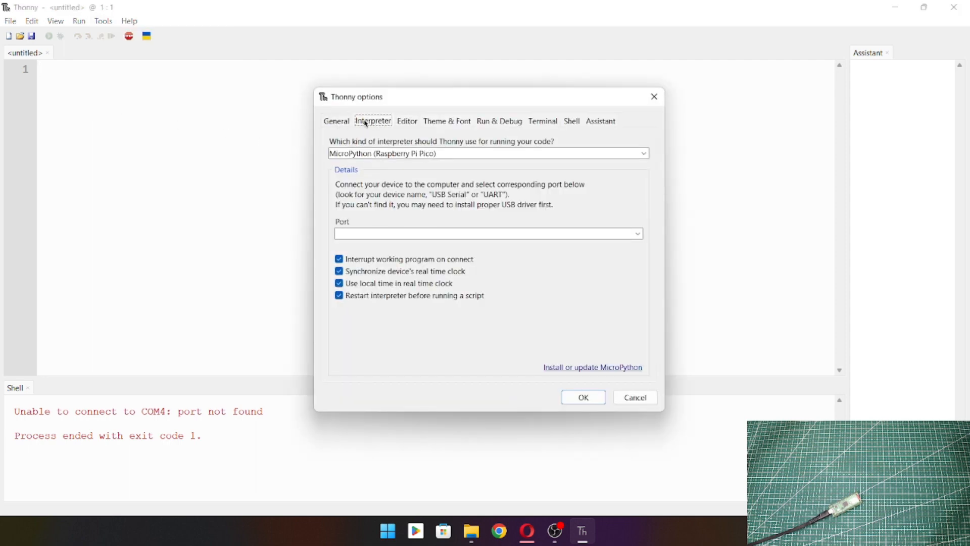
click(337, 122)
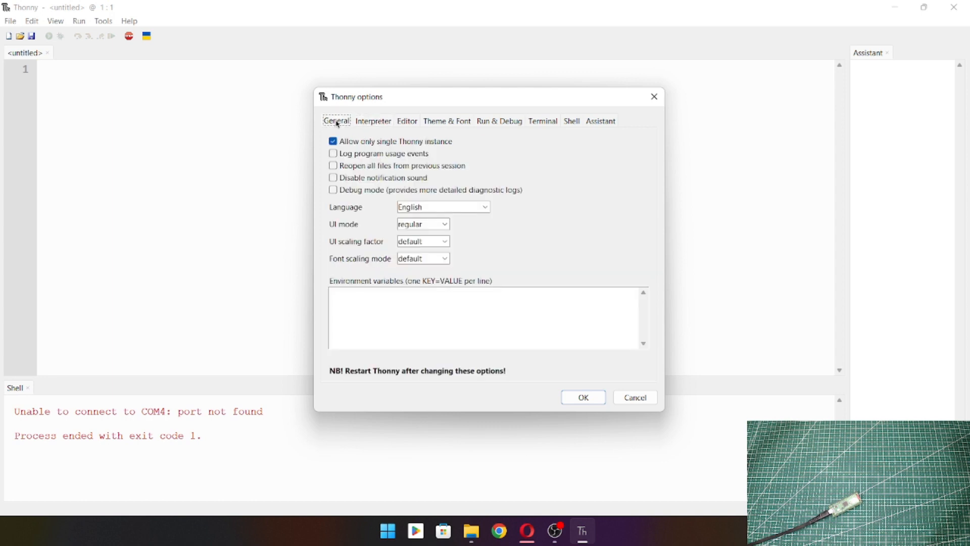
click(373, 123)
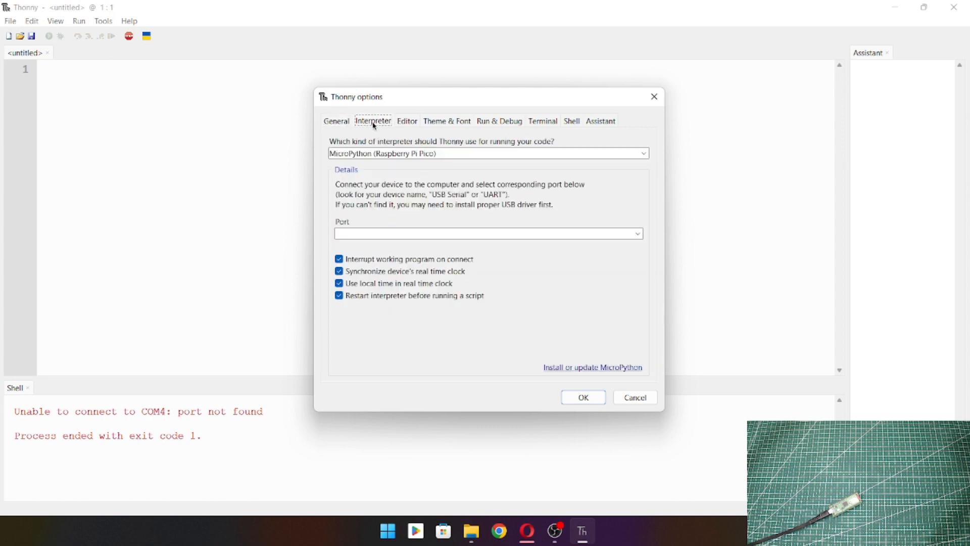
Step: Set the interpreter to MicroPython (Raspberry Pi Pico) and the port to < Try to detect port automatically >
click(374, 154)
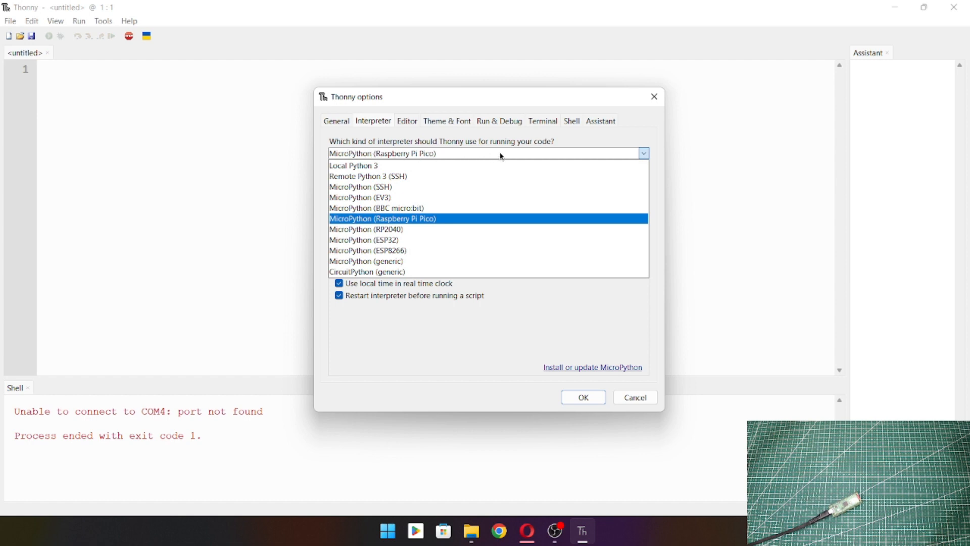
click(417, 224)
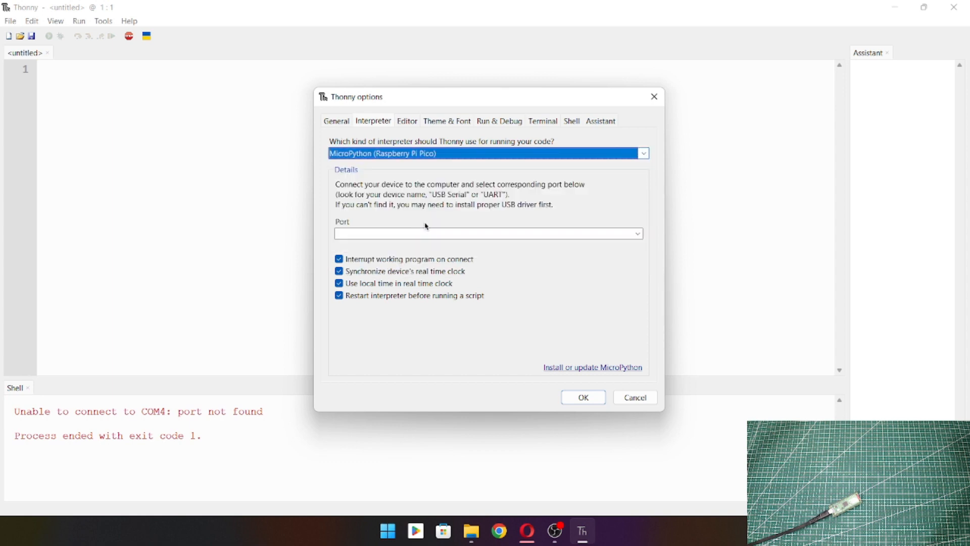
click(474, 236)
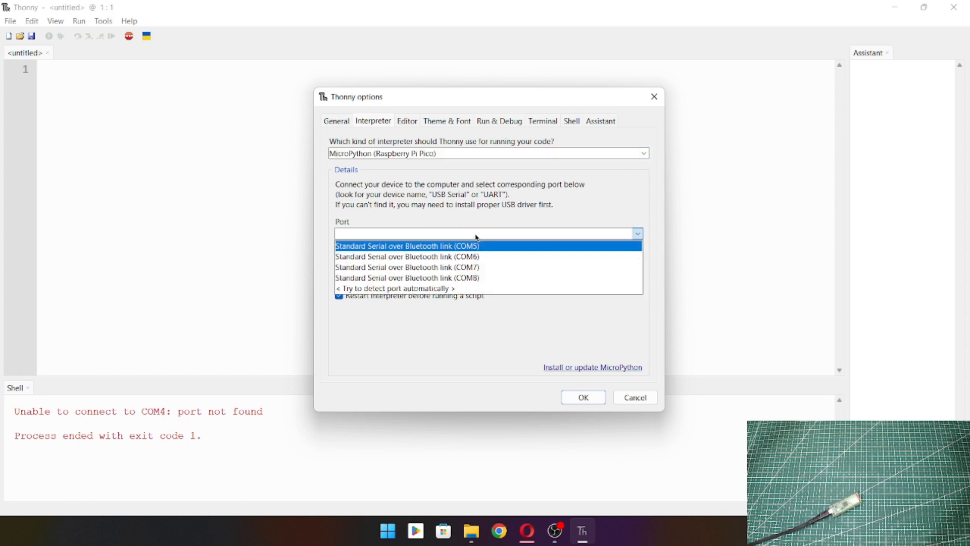
click(438, 292)
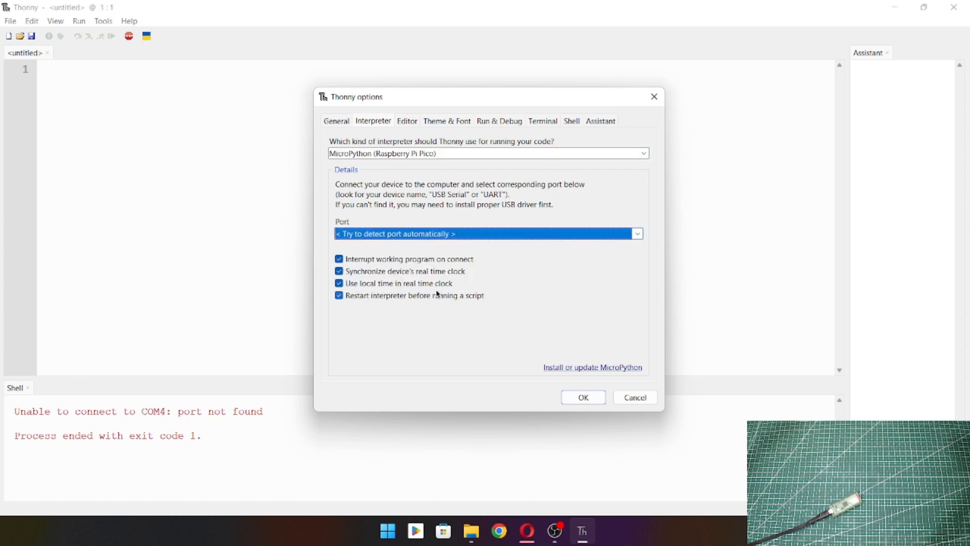
Step: Open the MicroPython installer and choose target volume RPI-RP2 (E:) and variant Raspberry Pi • Pico / Pico H
click(612, 368)
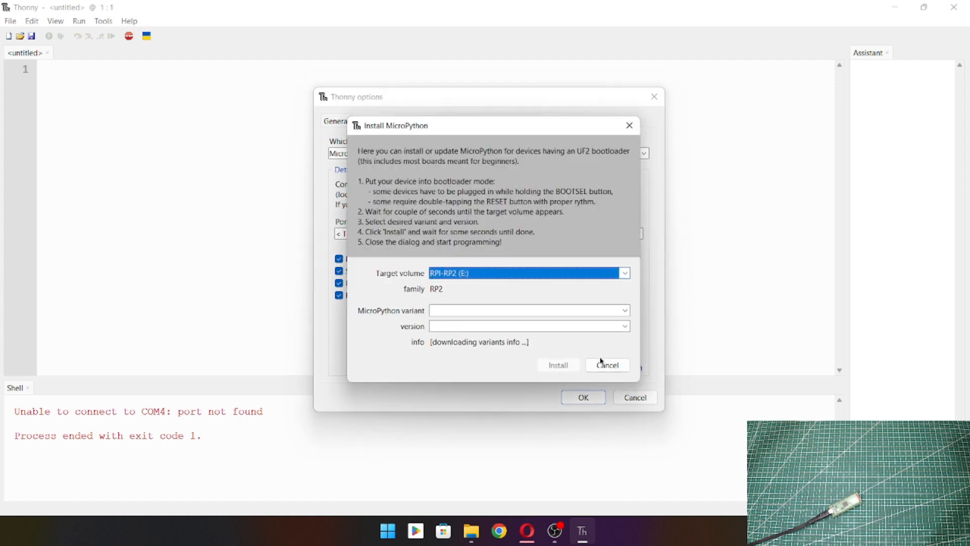
click(523, 273)
click(484, 286)
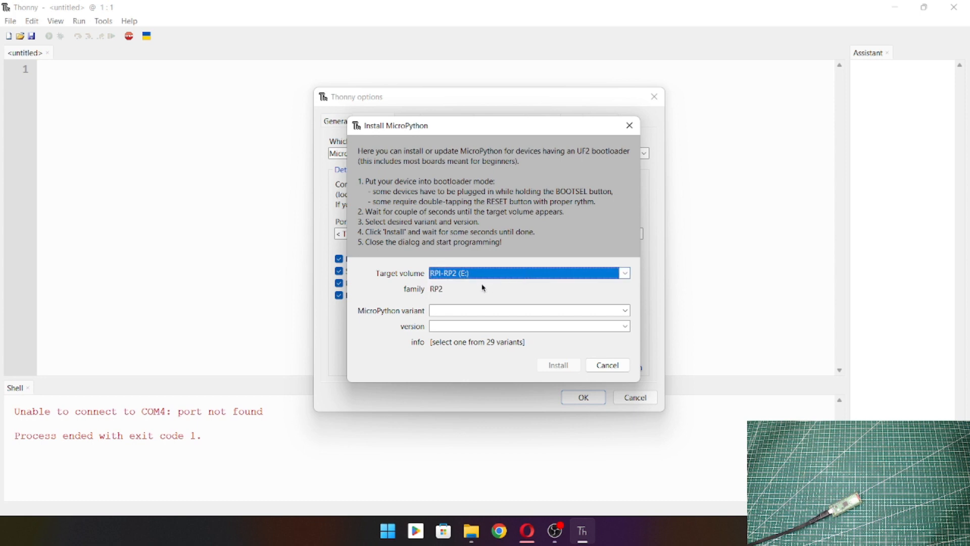
click(513, 312)
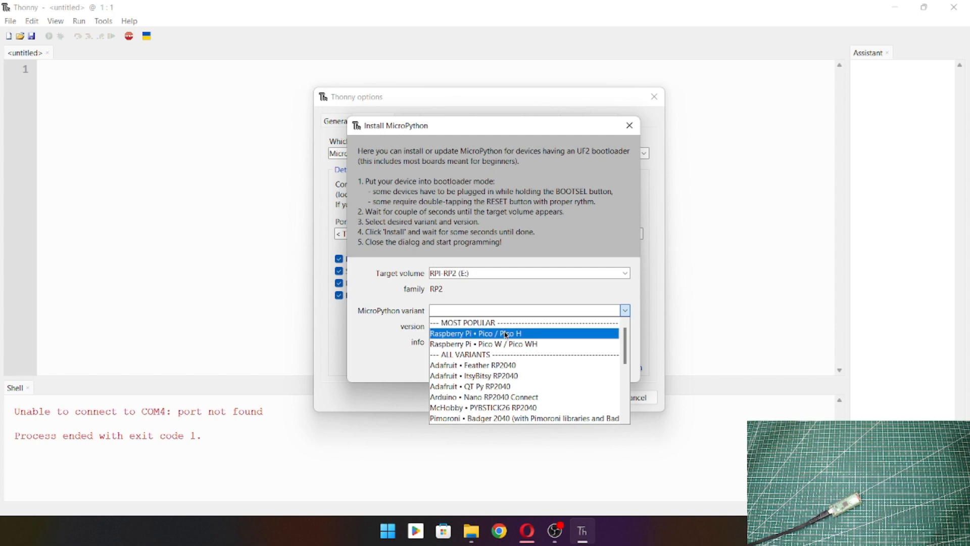
click(506, 334)
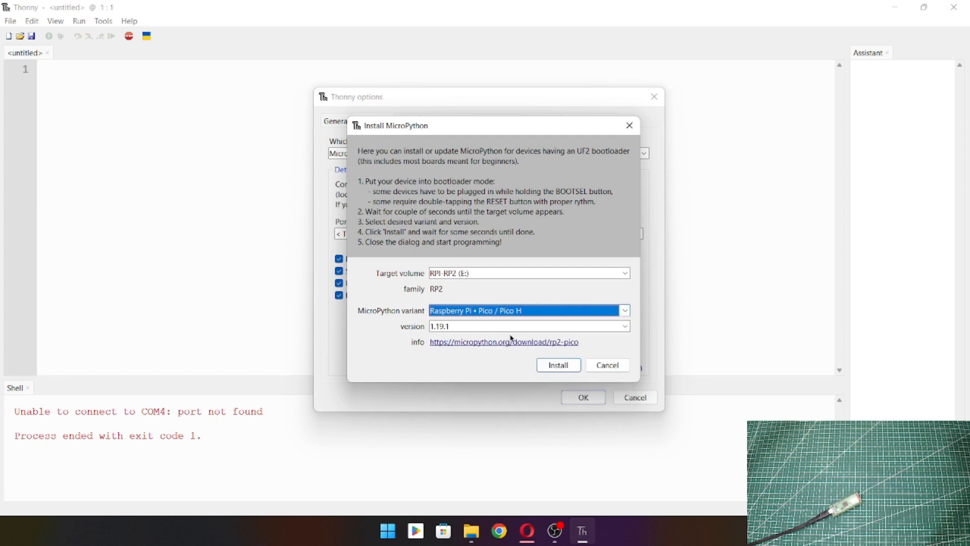
Step: Install MicroPython version 1.19.1 on the board and close the installer
click(480, 326)
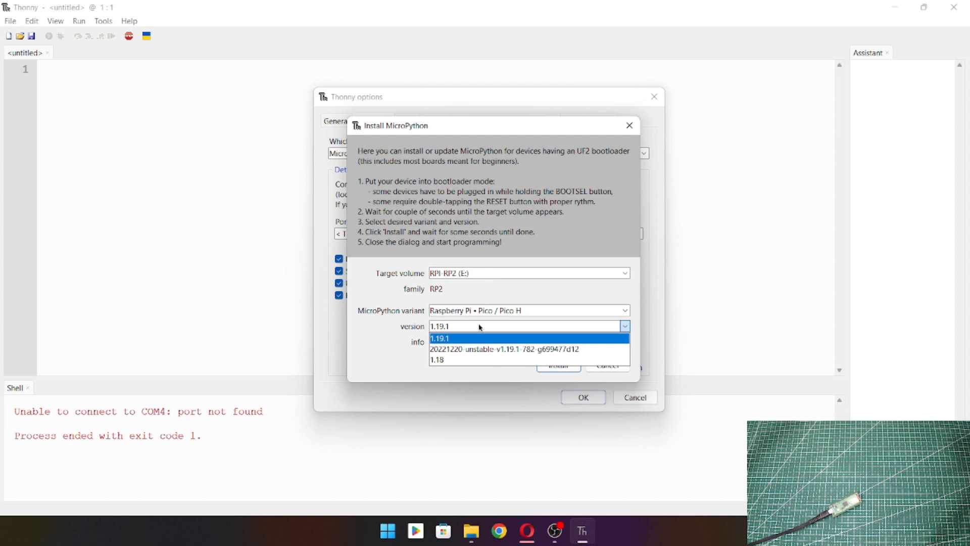
click(479, 326)
click(479, 326)
click(479, 327)
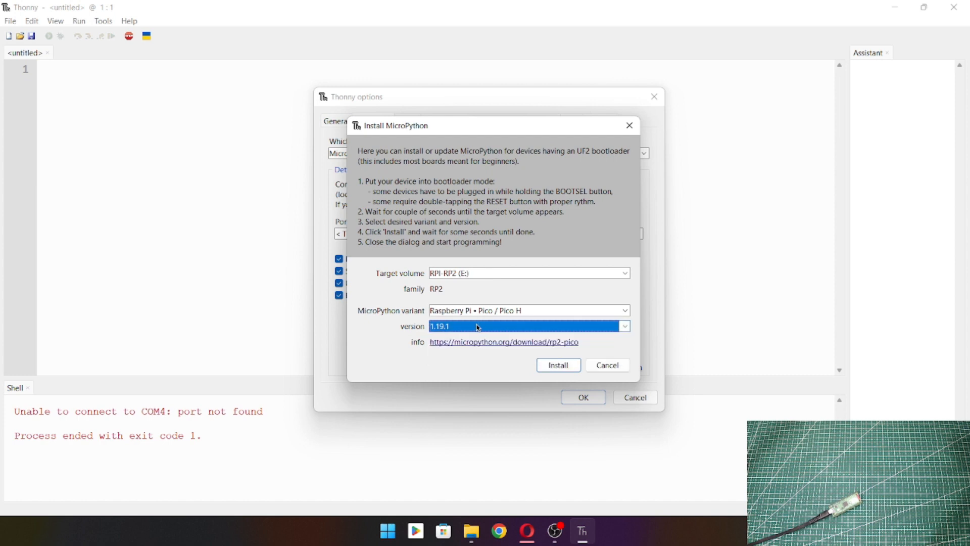
click(559, 365)
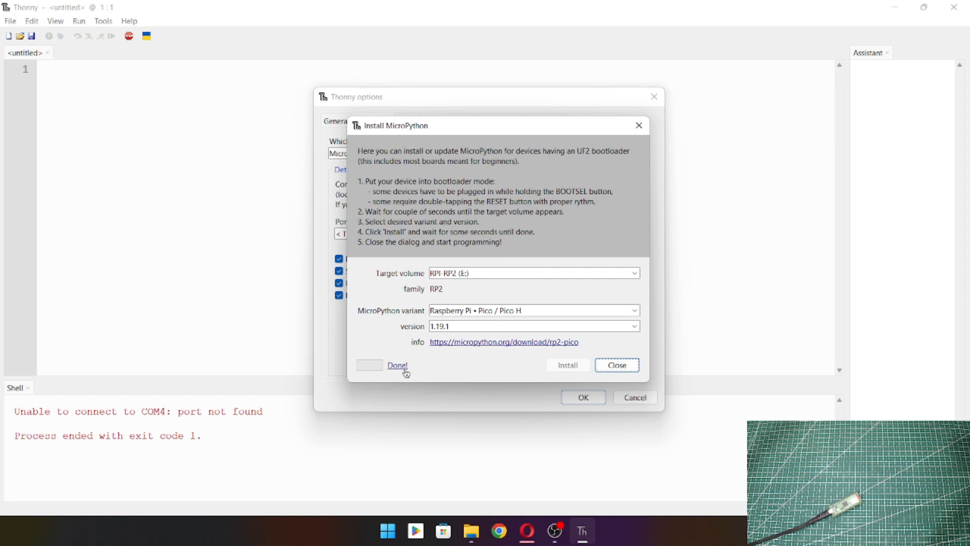
click(619, 366)
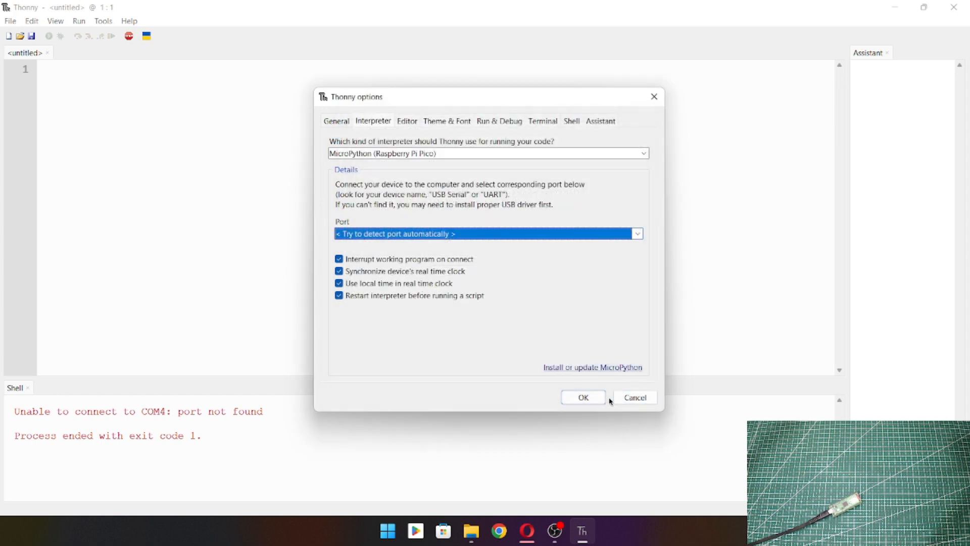
Step: Apply the interpreter options and close Thonny
click(584, 398)
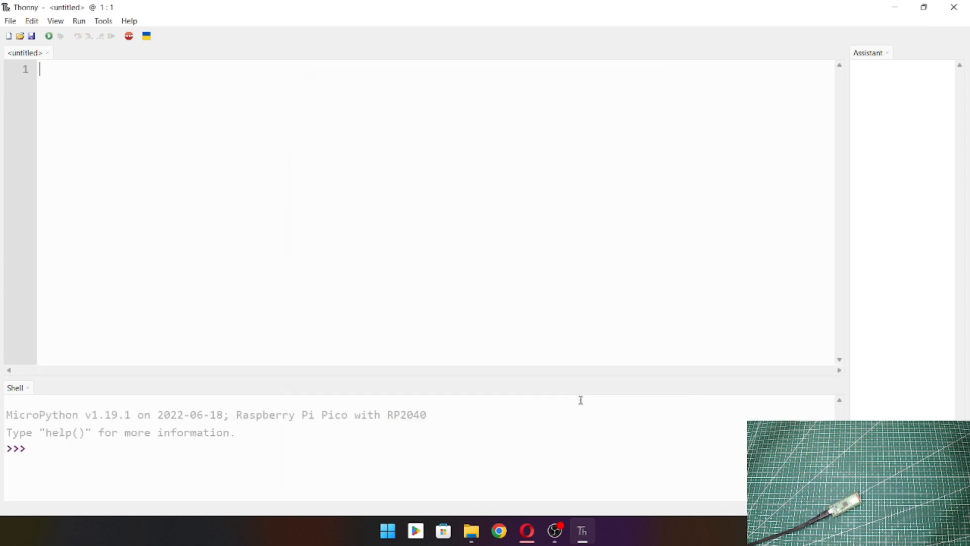
click(39, 451)
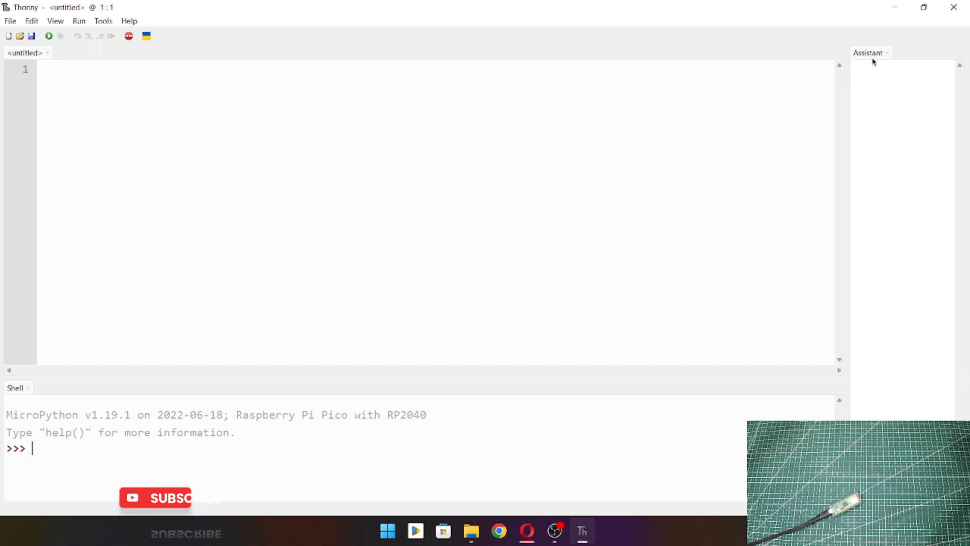
click(954, 9)
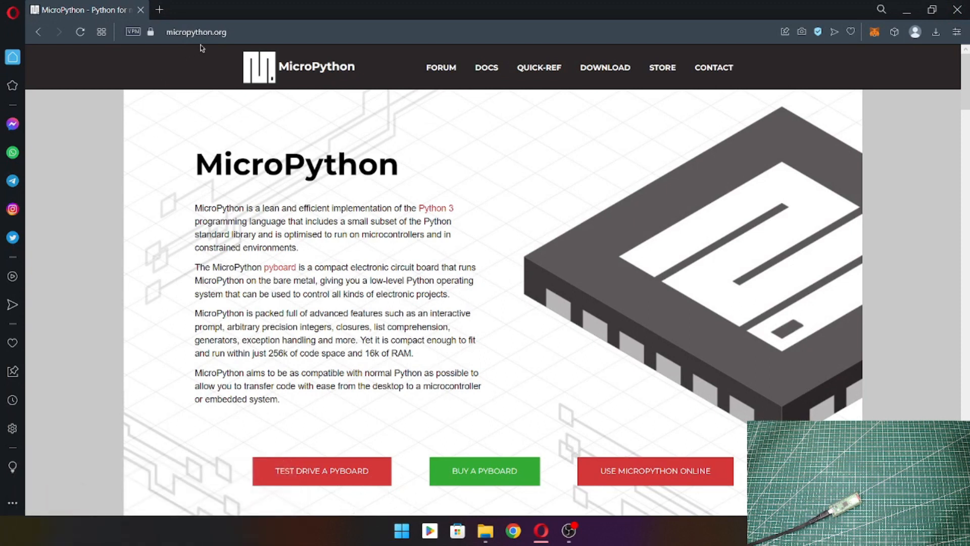
Step: Open the Raspberry Pi Pico page from the MicroPython downloads and go to its firmware releases
click(606, 72)
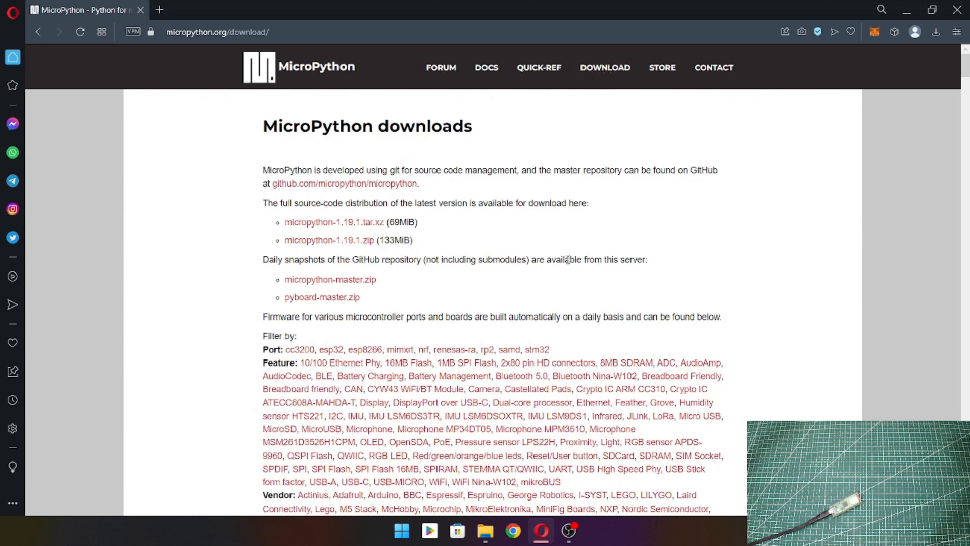
scroll(569, 260, down, 20)
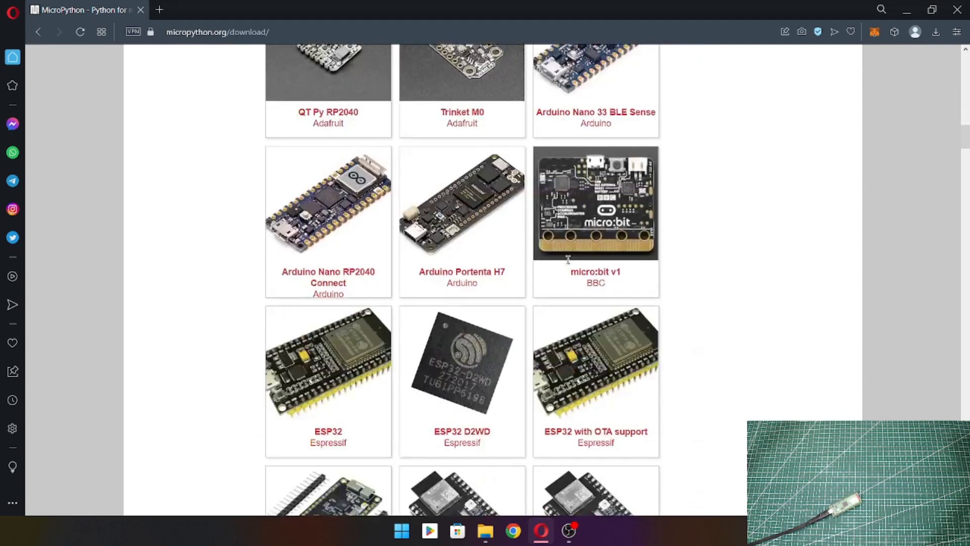
scroll(568, 260, down, 20)
scroll(568, 260, down, 20)
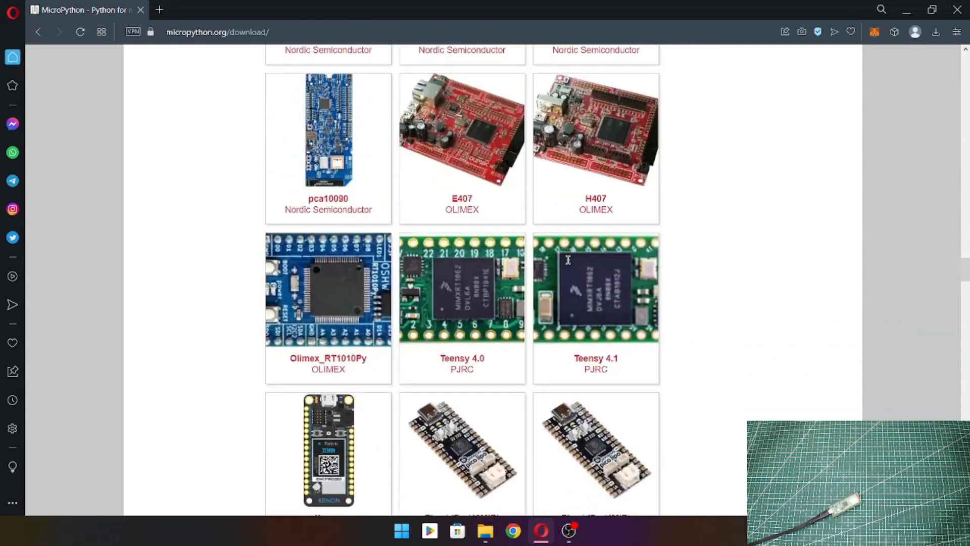
scroll(568, 260, down, 9)
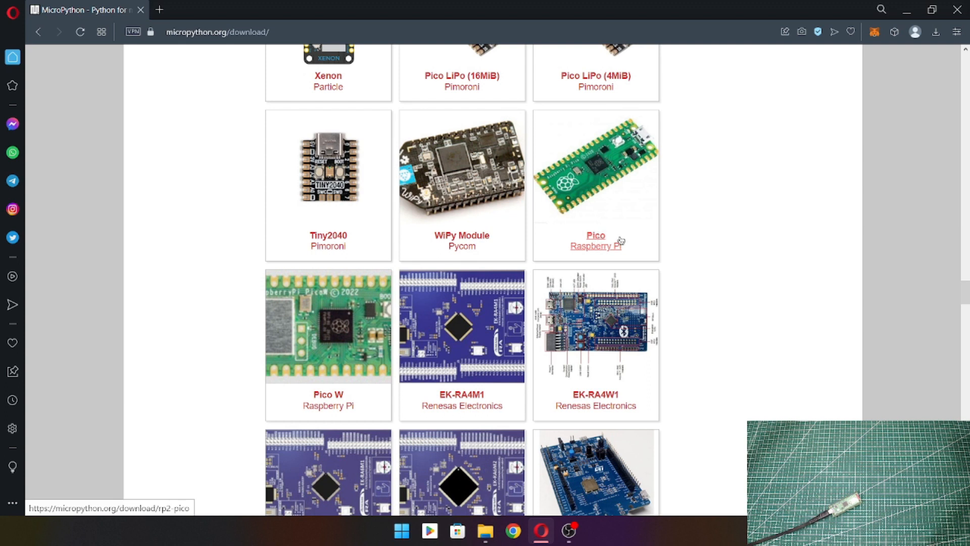
click(596, 236)
scroll(586, 250, down, 7)
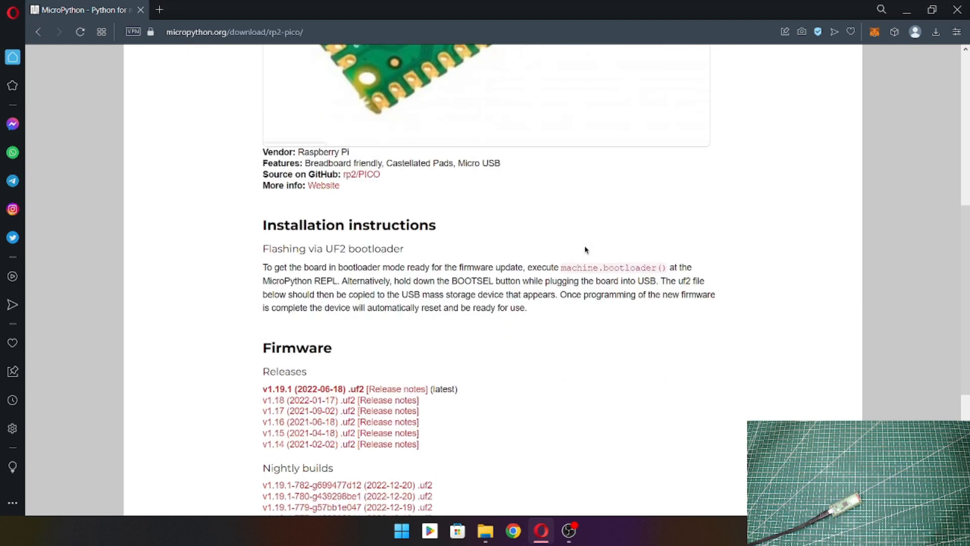
scroll(586, 249, down, 3)
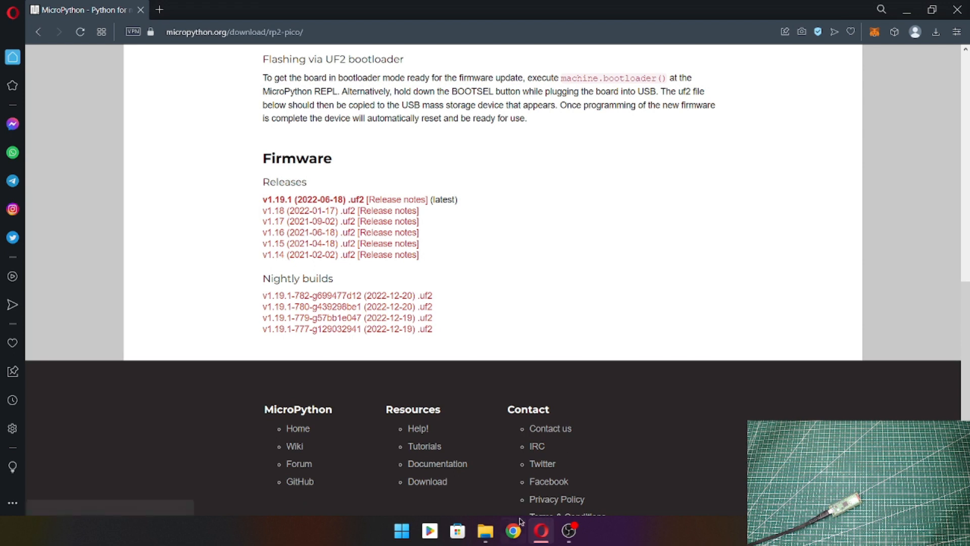
Step: Switch to File Explorer, dismiss the Smadav notice, and copy rp2-pico-20220618-v1.19.1.uf2 from the Downloads folder
click(486, 530)
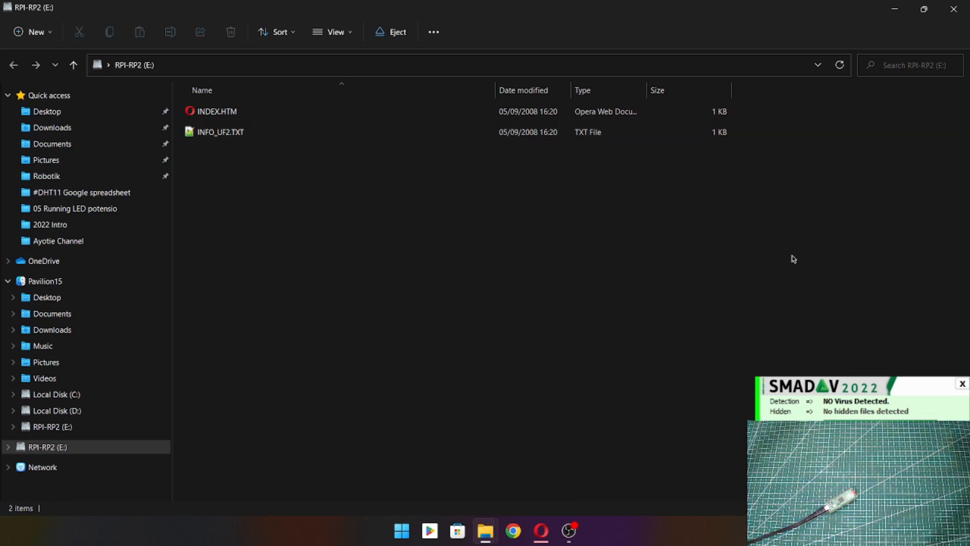
click(962, 383)
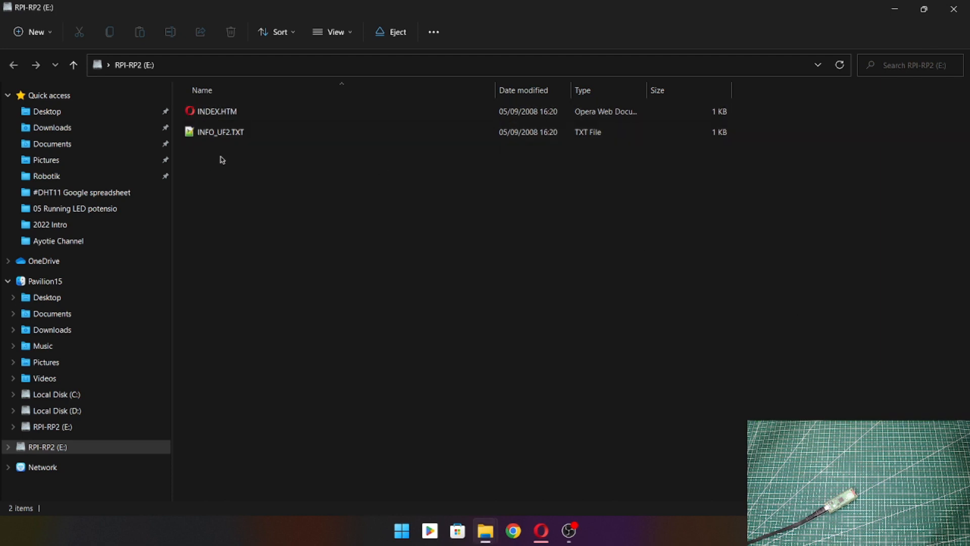
mouse_move(493, 536)
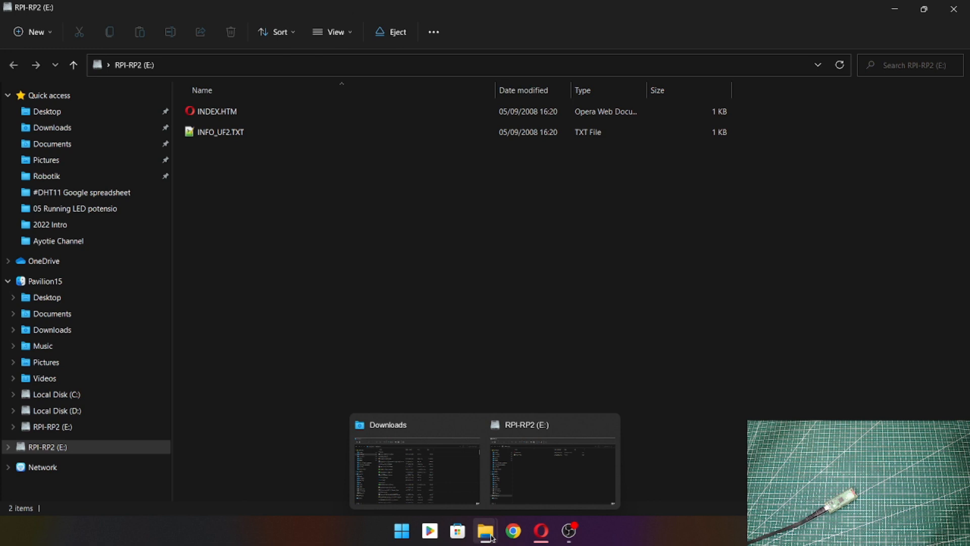
click(466, 501)
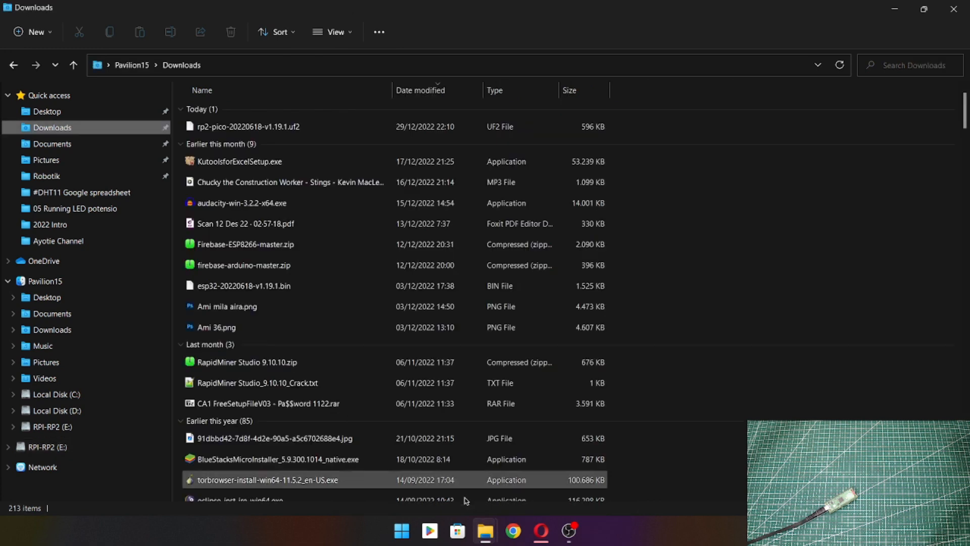
click(247, 131)
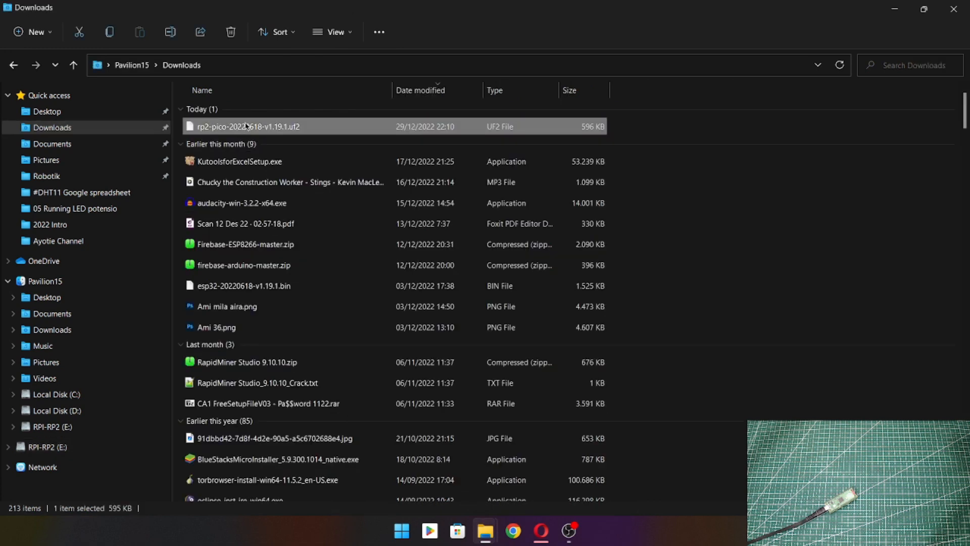
right_click(247, 125)
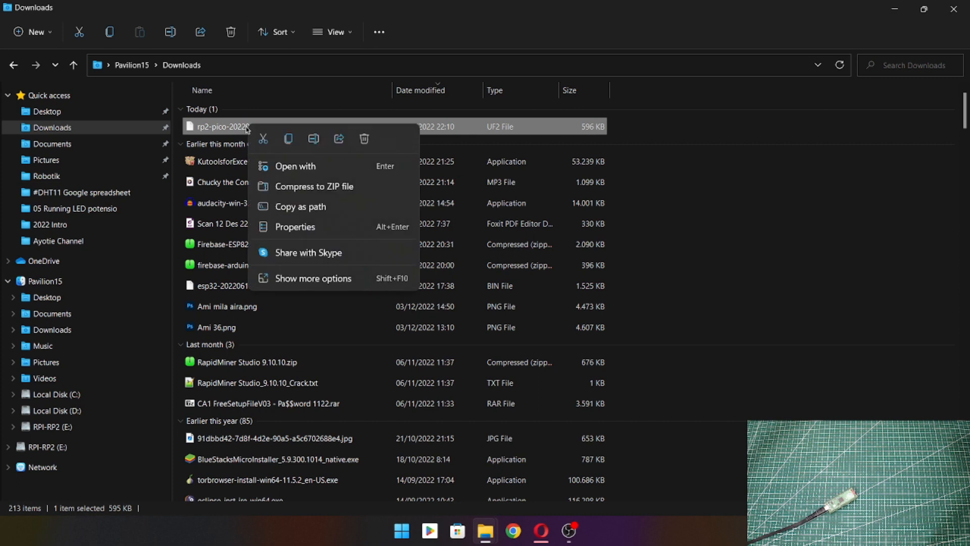
click(288, 138)
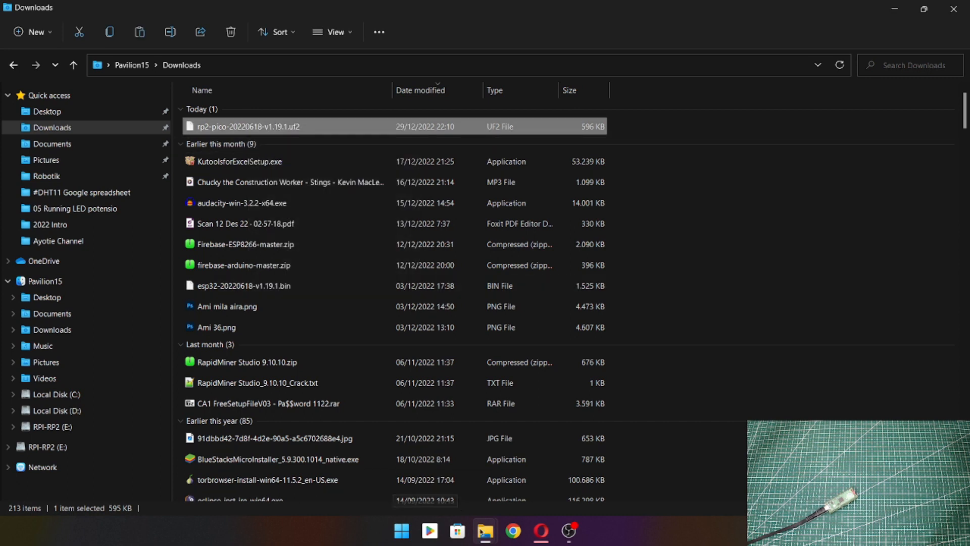
Step: Switch to the RPI-RP2 (E:) drive window and paste the copied UF2 firmware file onto the board's drive
mouse_move(482, 531)
click(531, 494)
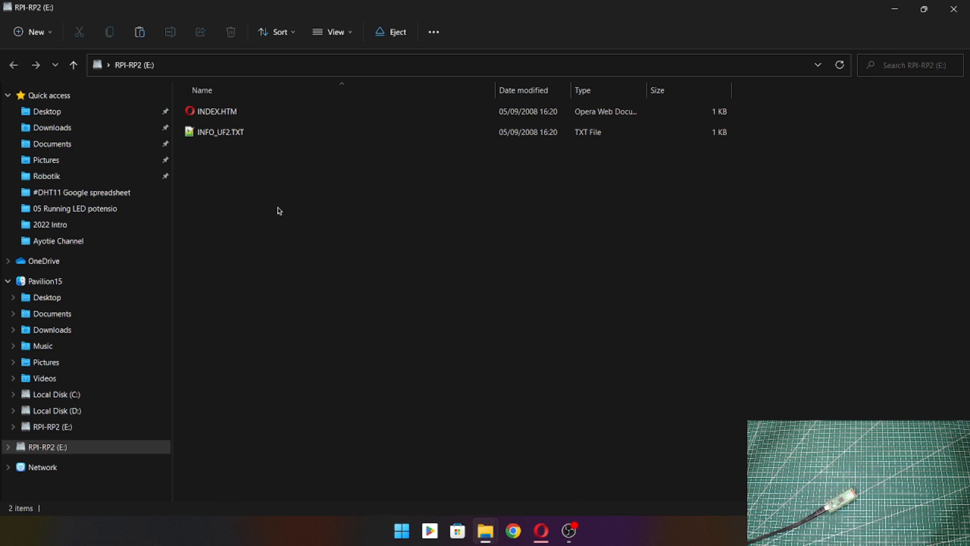
right_click(279, 211)
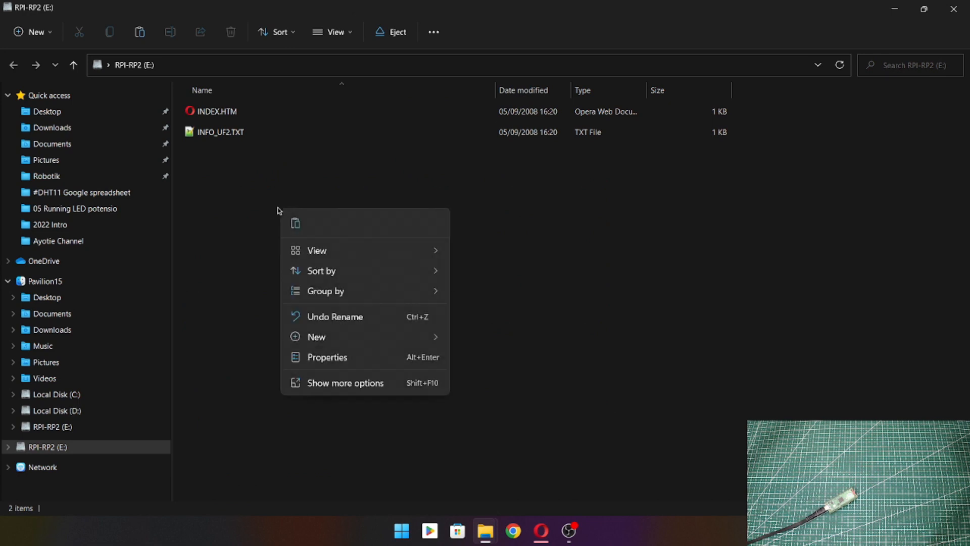
click(301, 220)
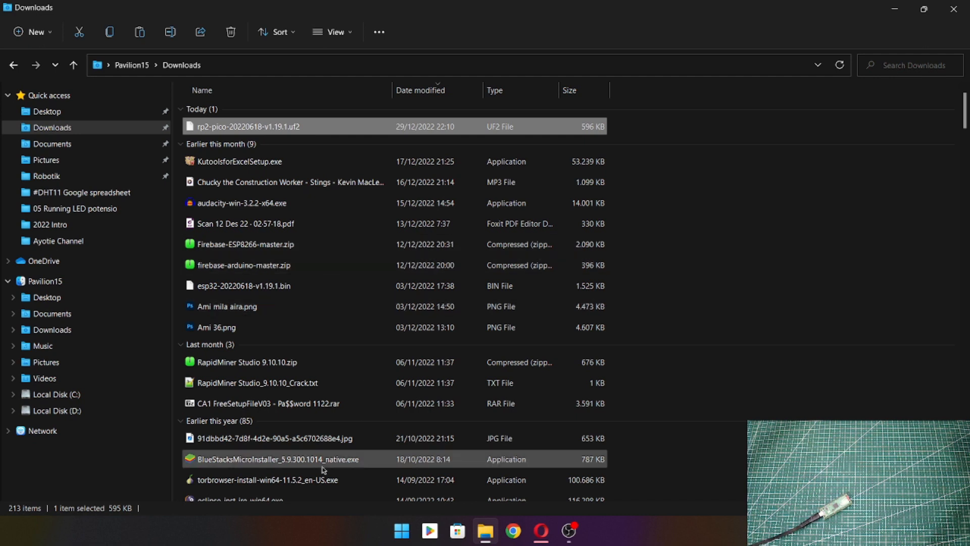
Step: Search for Thonny in Windows and launch it
click(403, 536)
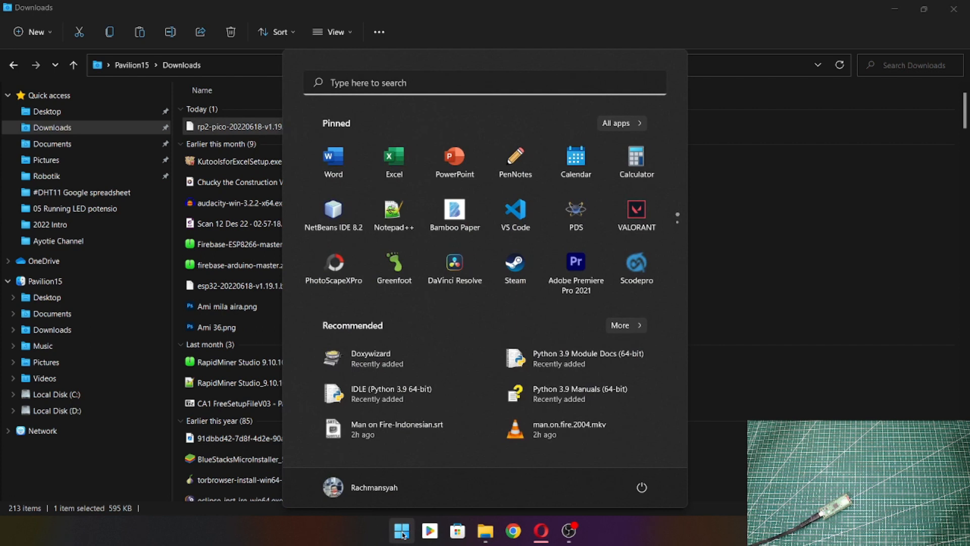
text(thonny)
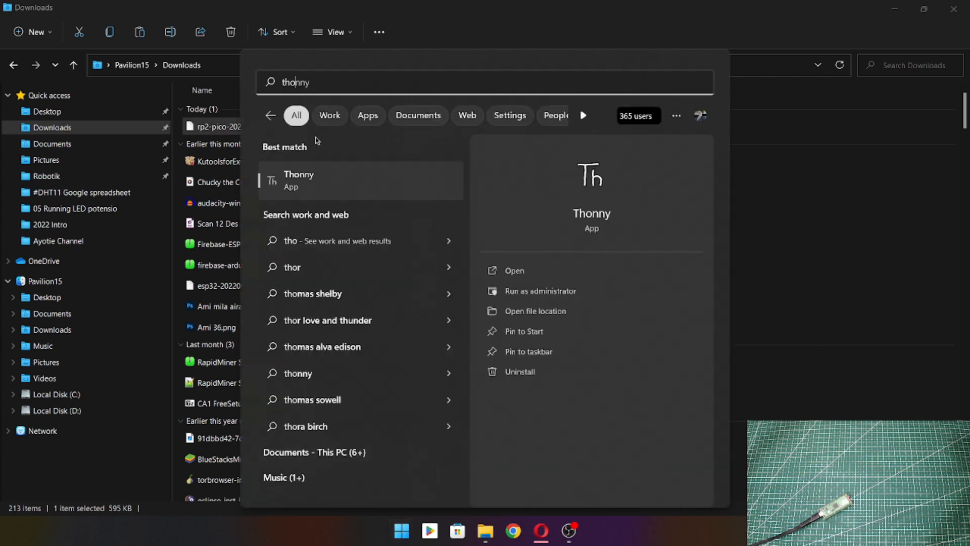
click(304, 174)
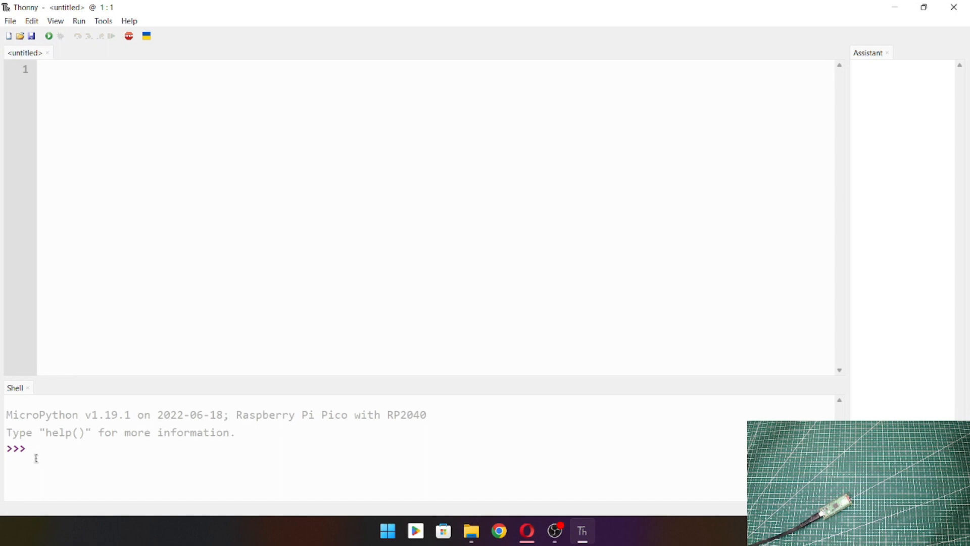
Step: Check the MicroPython version reported in the Shell's startup line, highlighting it and clearing the selection
click(38, 455)
drag(5, 414, 140, 416)
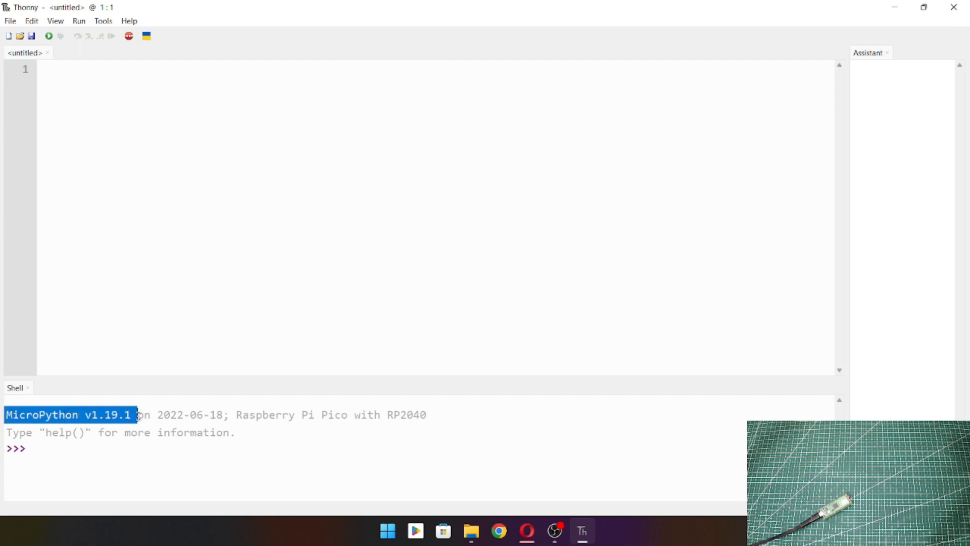
click(282, 431)
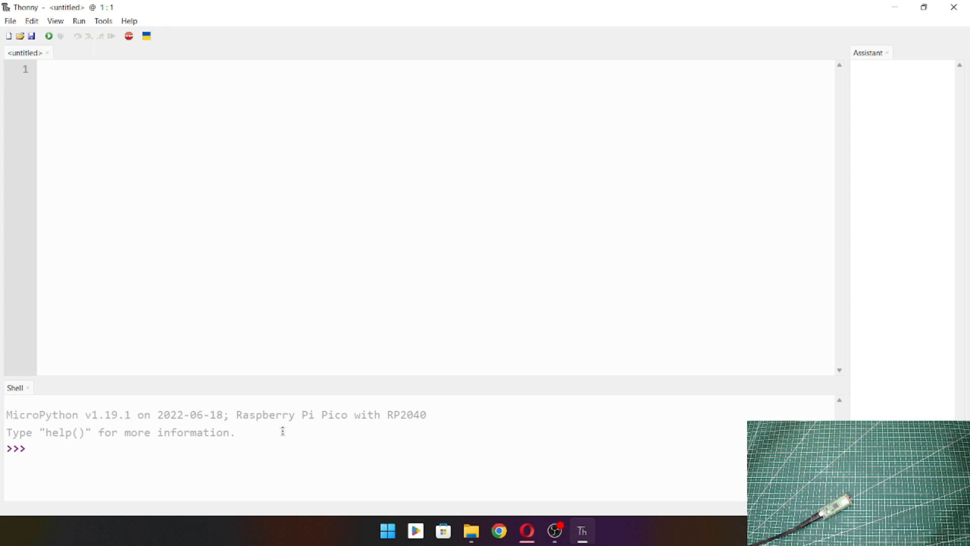